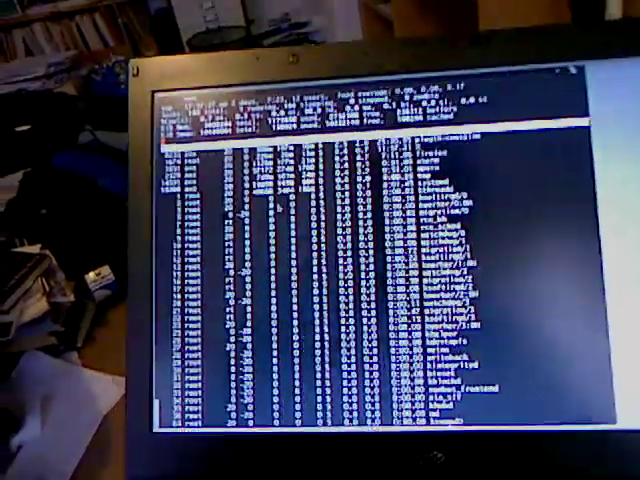
Cycle through workspaces 2, 3, 4 and 6 (editor, Eliza, slides, BBC News), returning to the speedtest page
key("super+2")
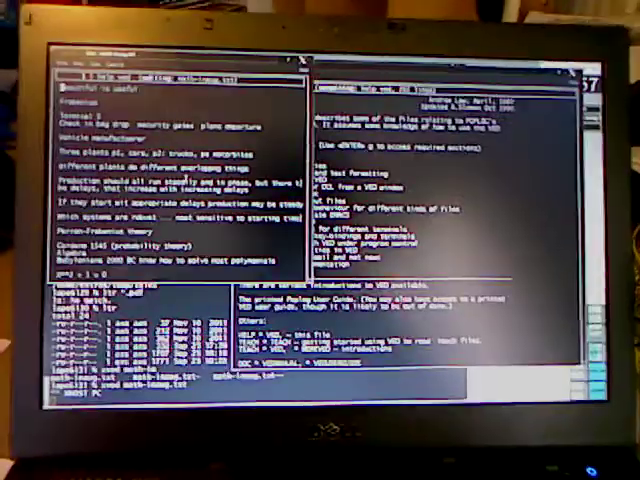
key("super+3")
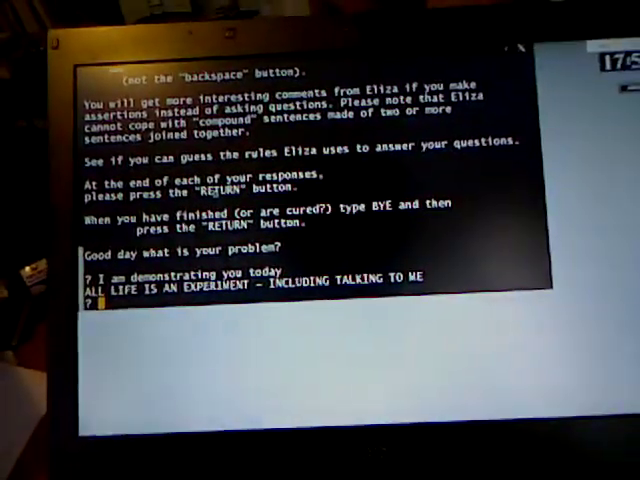
key("super+4")
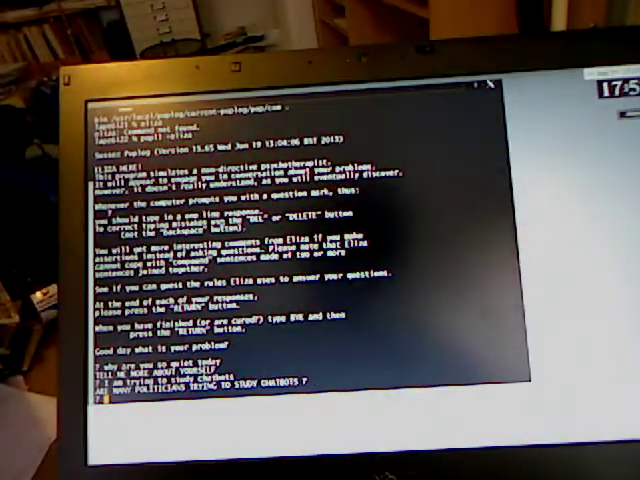
key("super+6")
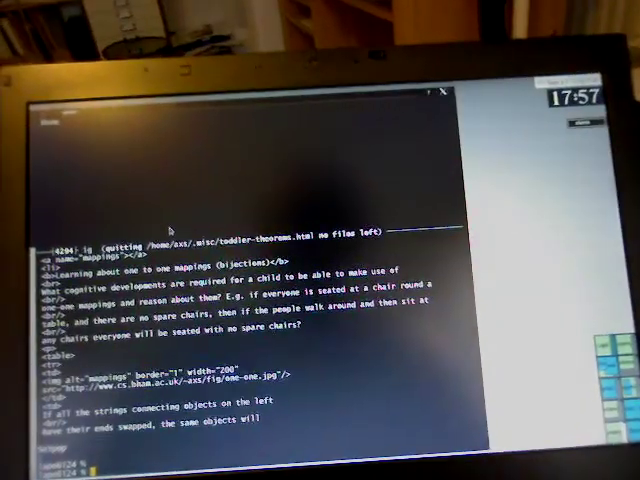
key("super+2")
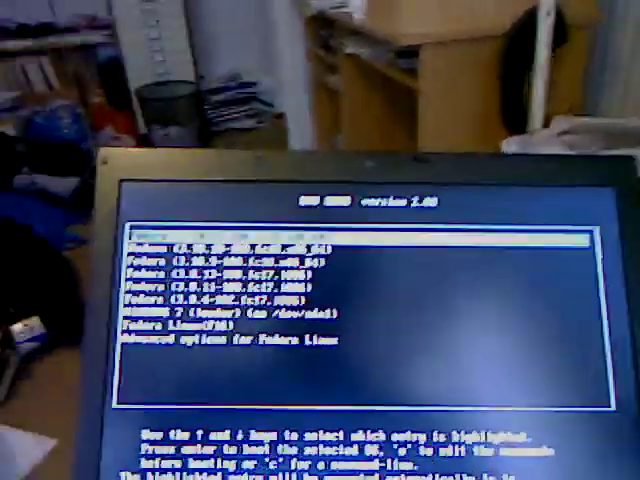
Boot the Fedora 3.10.12-100.fc18.x86_64 entry from the GRUB menu
key("Return")
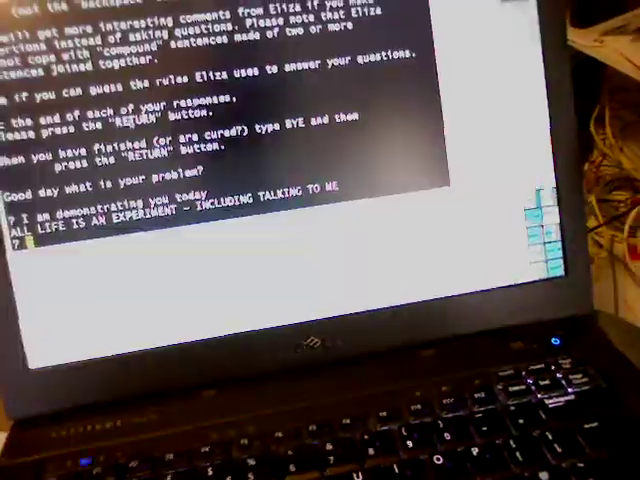
key("alt+Tab")
key("alt+Tab")
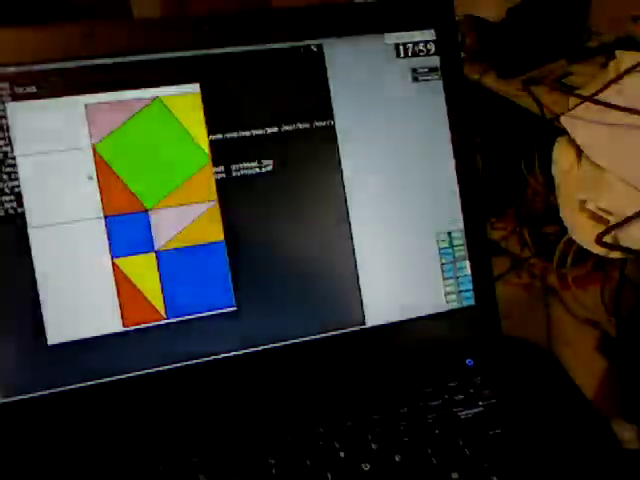